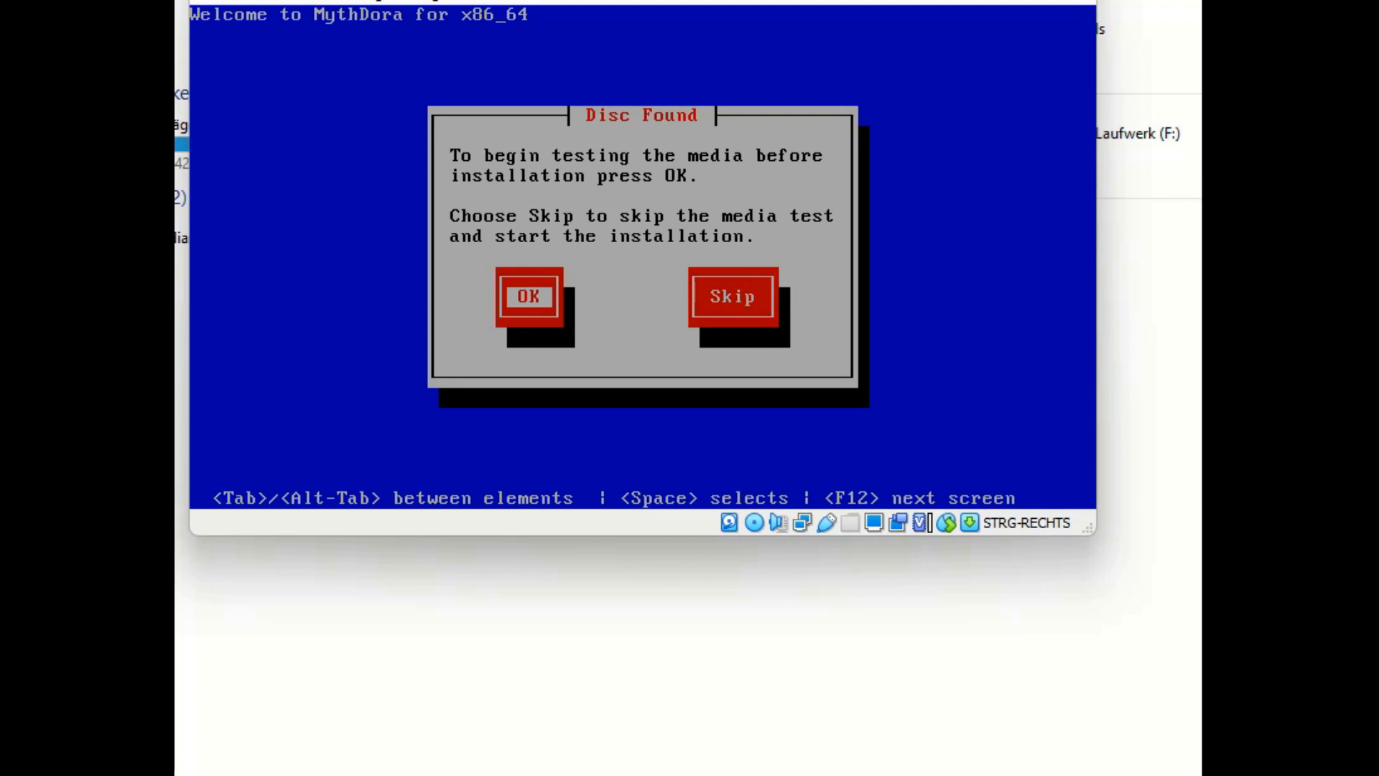
Step: Test the installation disc, acknowledge the success message, and continue without testing another disc
{"action": "key", "text": "Return"}
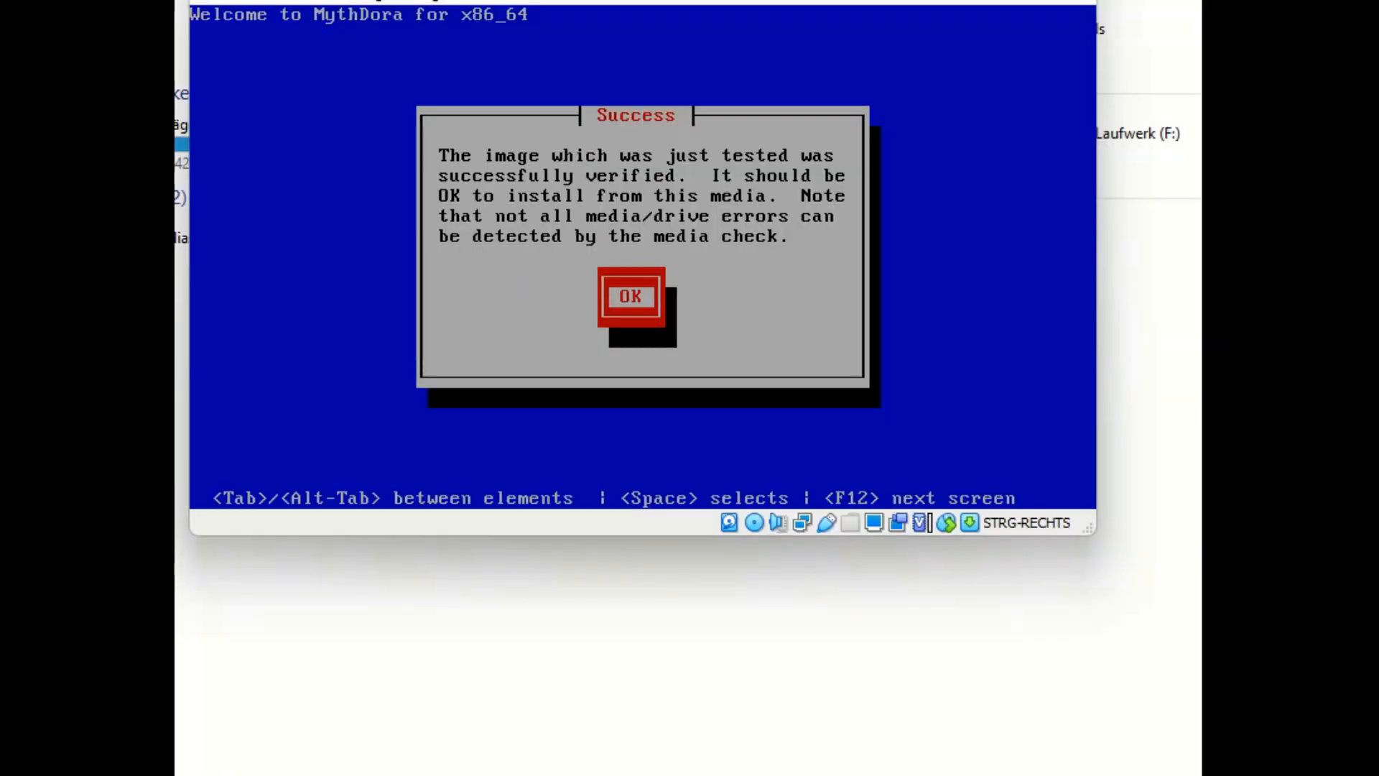
{"action": "key", "text": "Return"}
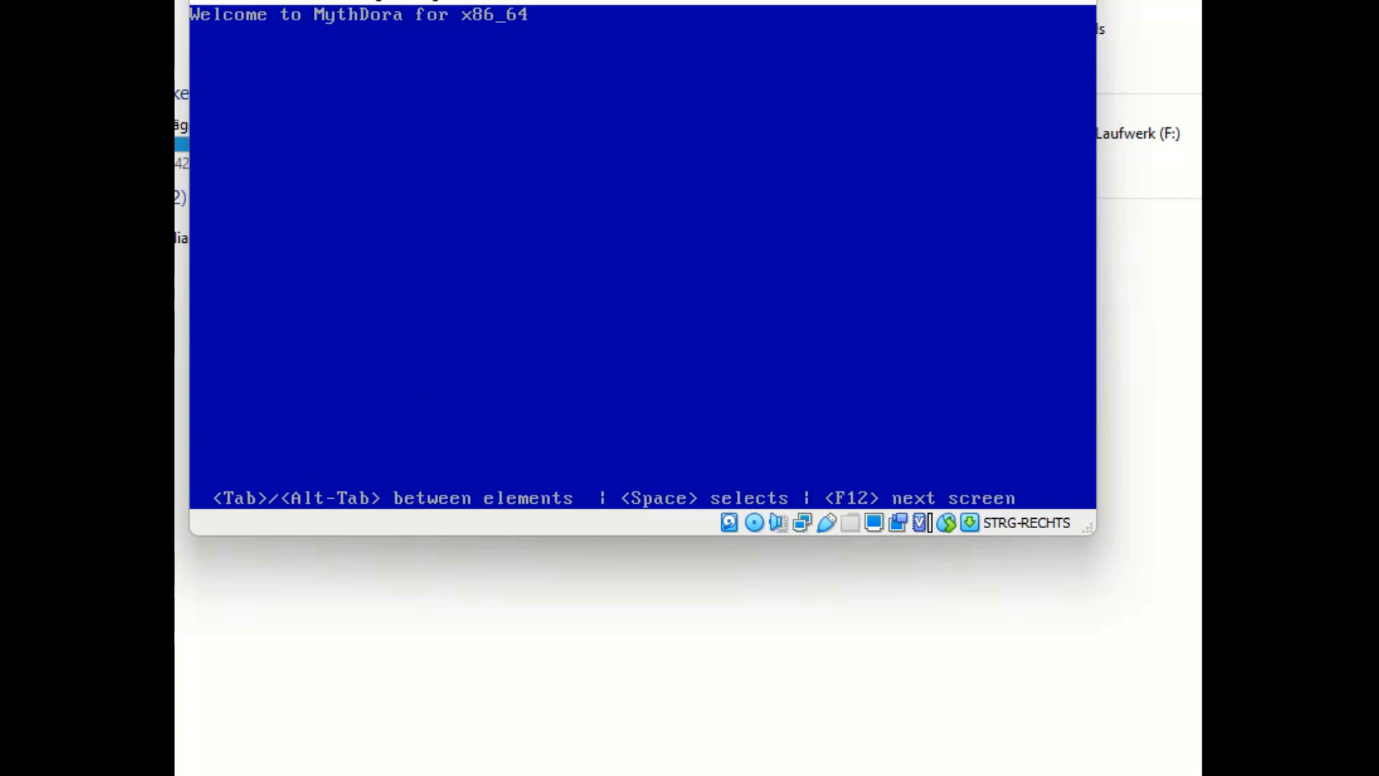
{"action": "key", "text": "Tab"}
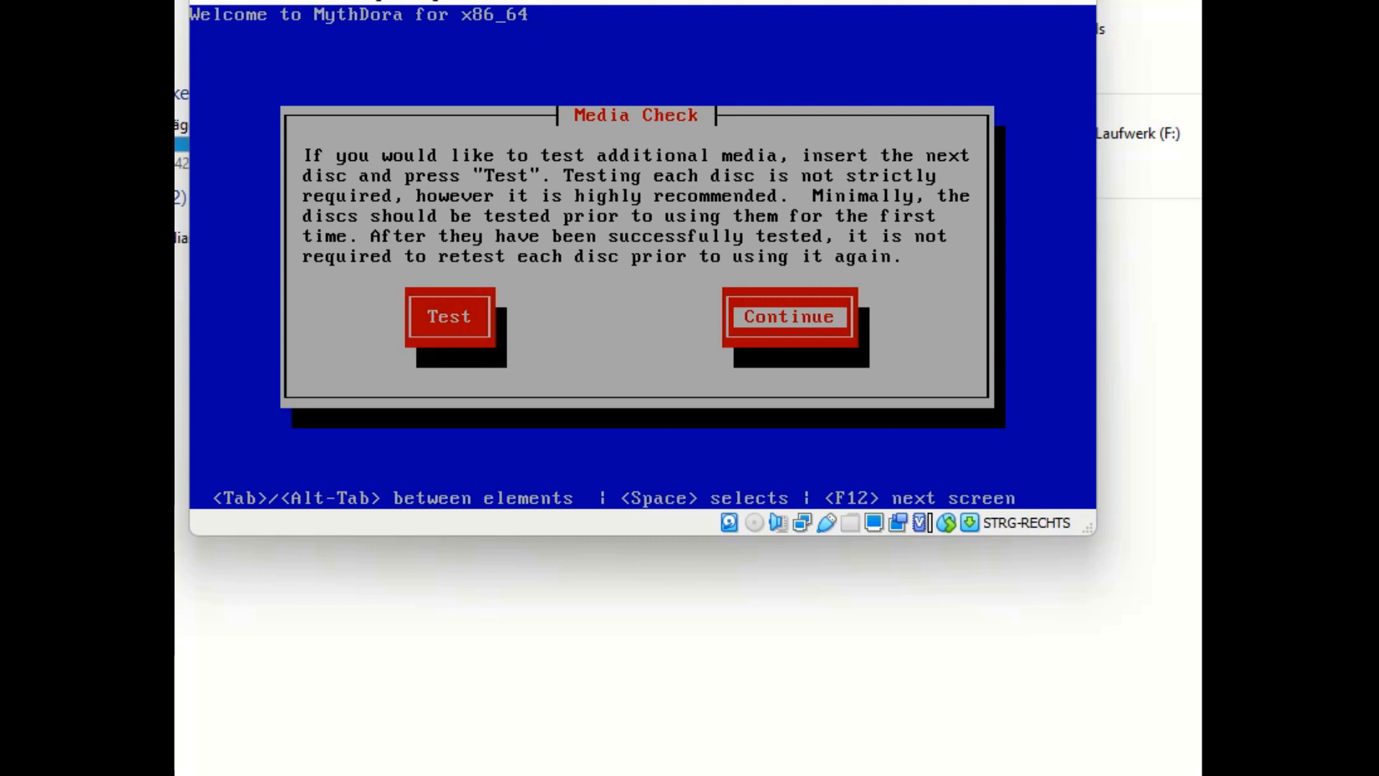
{"action": "key", "text": "Return"}
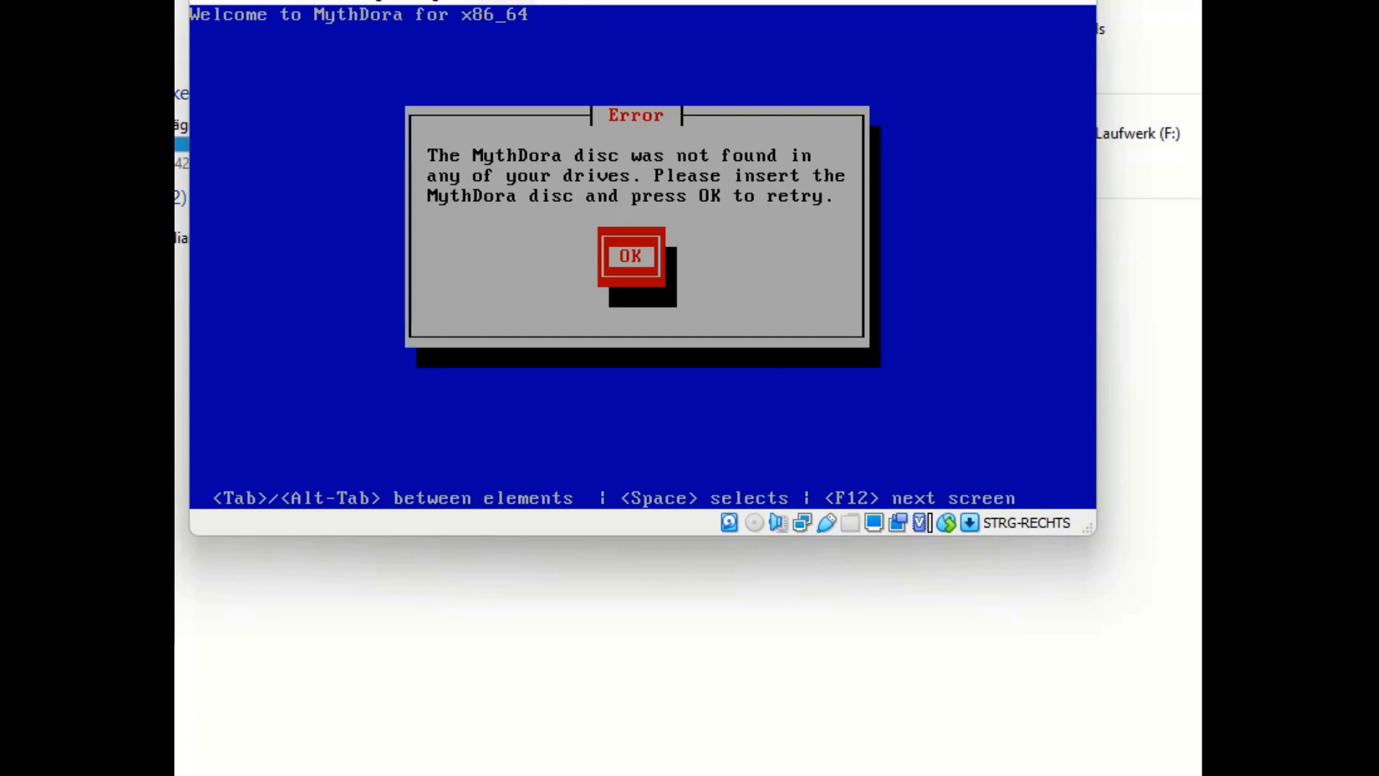
{"action": "left_click", "coordinate": [502, 2]}
Step: Insert the MythDora-12 ISO into the virtual optical drive and retry disc detection
{"action": "mouse_move", "coordinate": [546, 21]}
{"action": "left_click", "coordinate": [898, 122]}
{"action": "key", "text": "Return"}
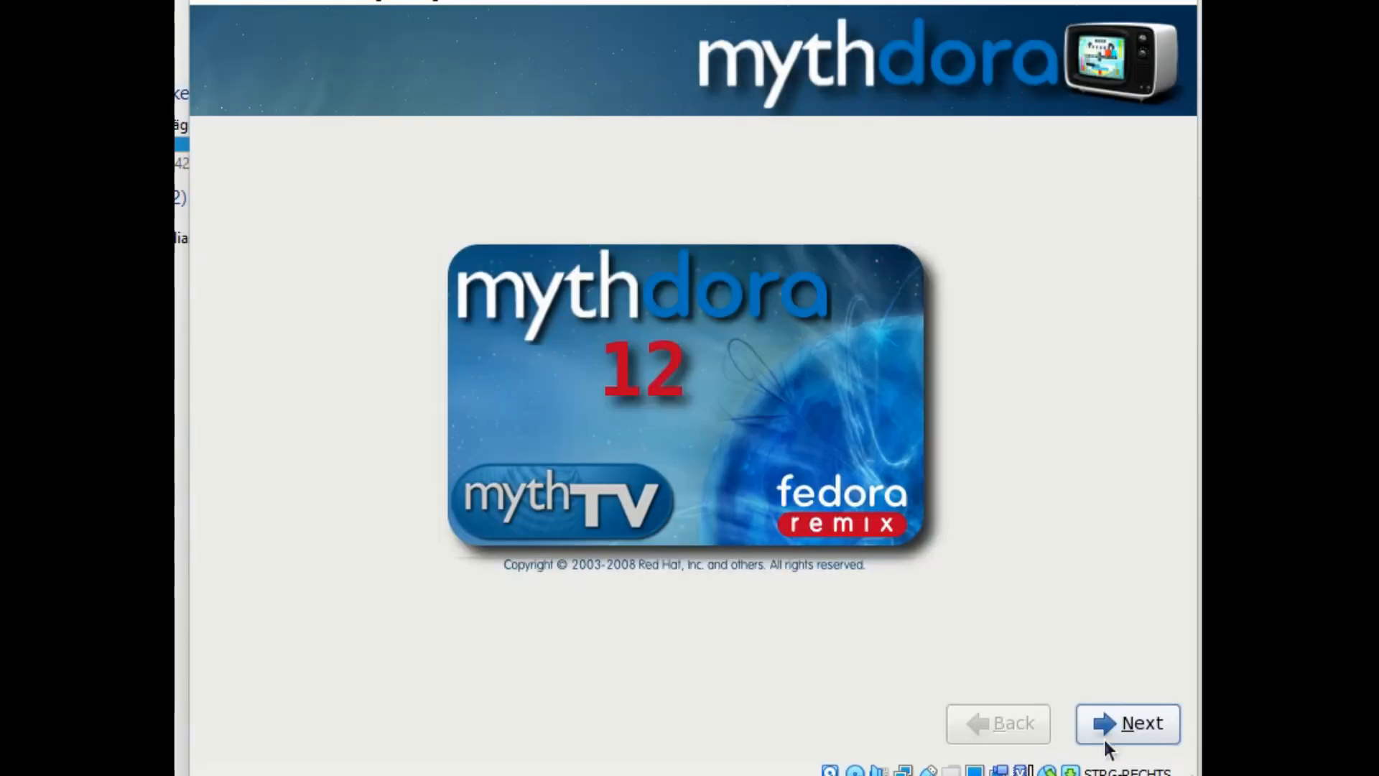
Step: Pass the welcome screen and choose German (Deutsch) as the installation language
{"action": "left_click", "coordinate": [1151, 738]}
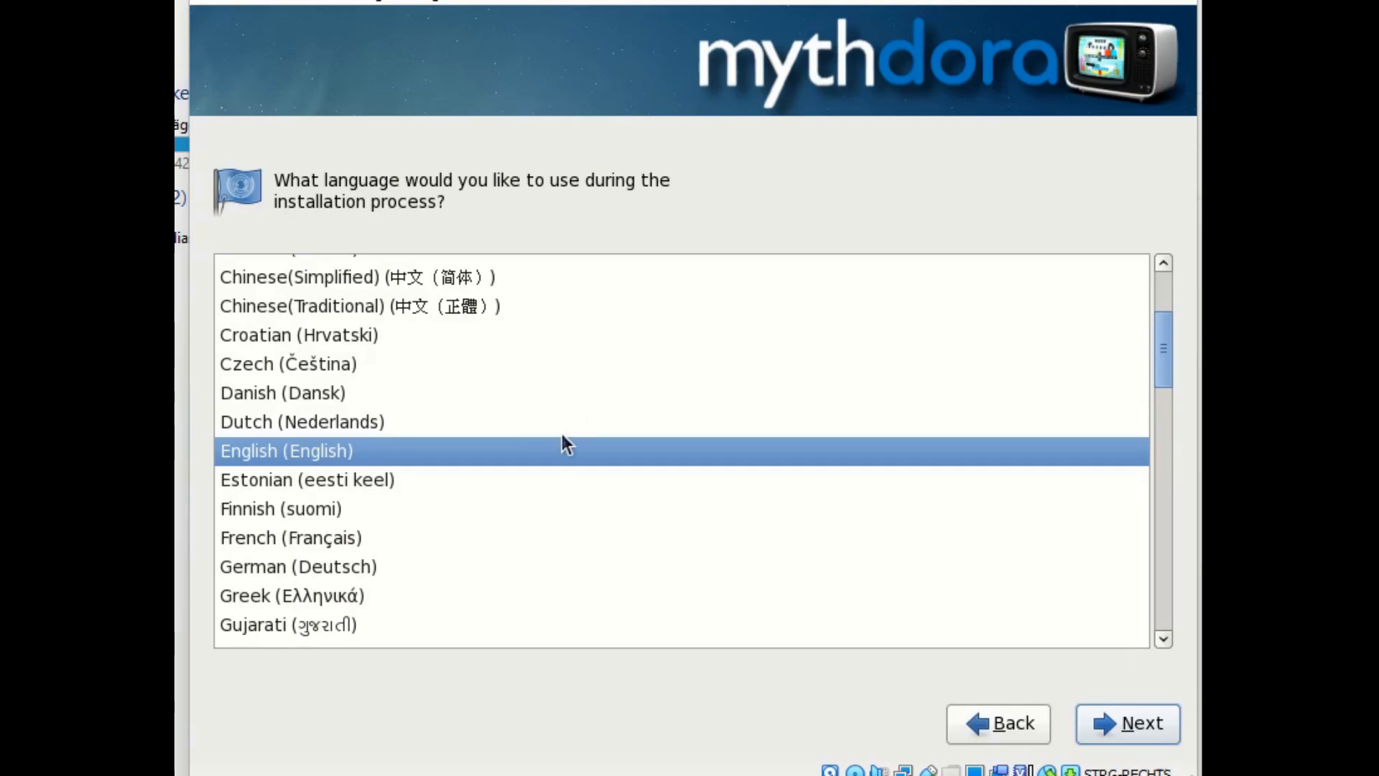
{"action": "scroll", "coordinate": [562, 437], "scroll_direction": "up", "scroll_amount": 1}
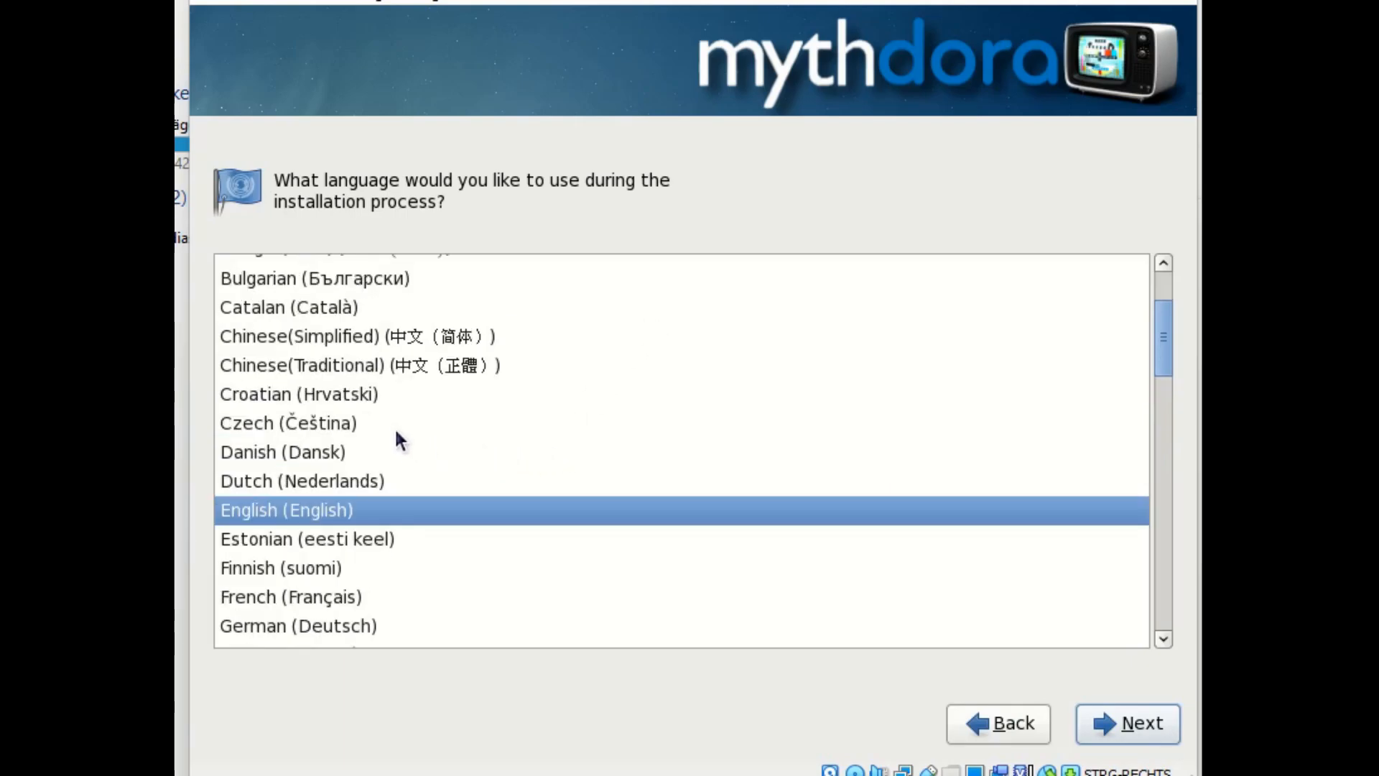
{"action": "scroll", "coordinate": [383, 542], "scroll_direction": "down", "scroll_amount": 4}
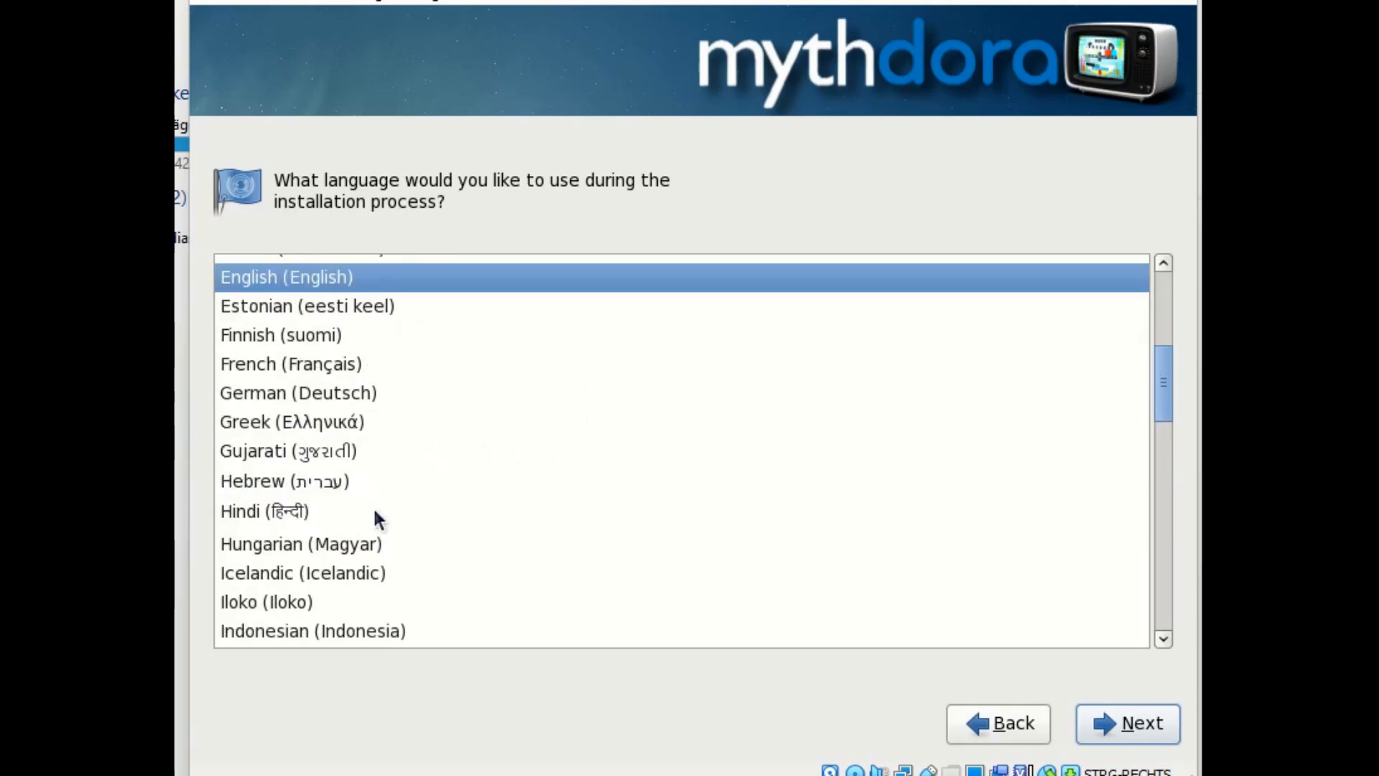
{"action": "left_click", "coordinate": [360, 392]}
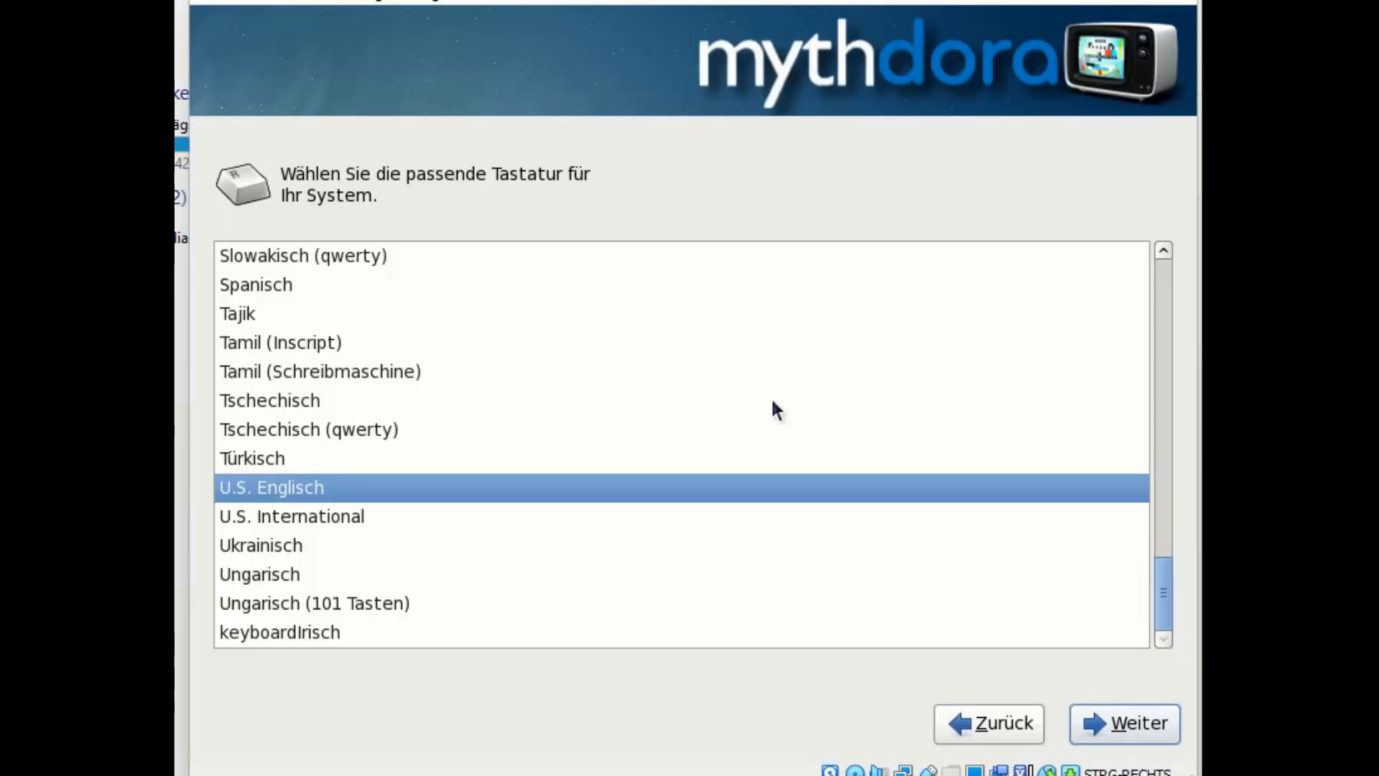
Step: Choose the Deutsch keyboard layout and keep the default host name localhost.localdomain
{"action": "scroll", "coordinate": [539, 434], "scroll_direction": "up", "scroll_amount": 7}
{"action": "scroll", "coordinate": [538, 465], "scroll_direction": "up", "scroll_amount": 8}
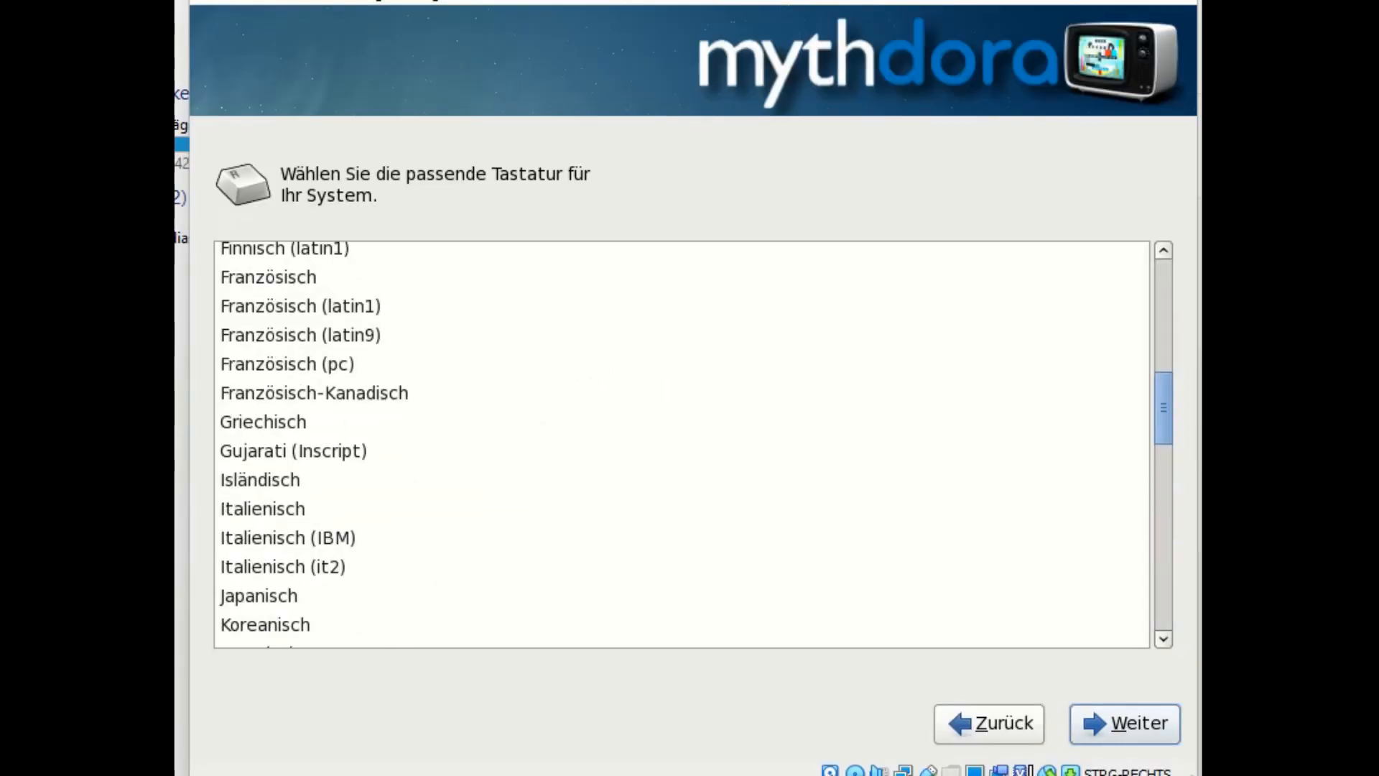
{"action": "scroll", "coordinate": [360, 327], "scroll_direction": "up", "scroll_amount": 1}
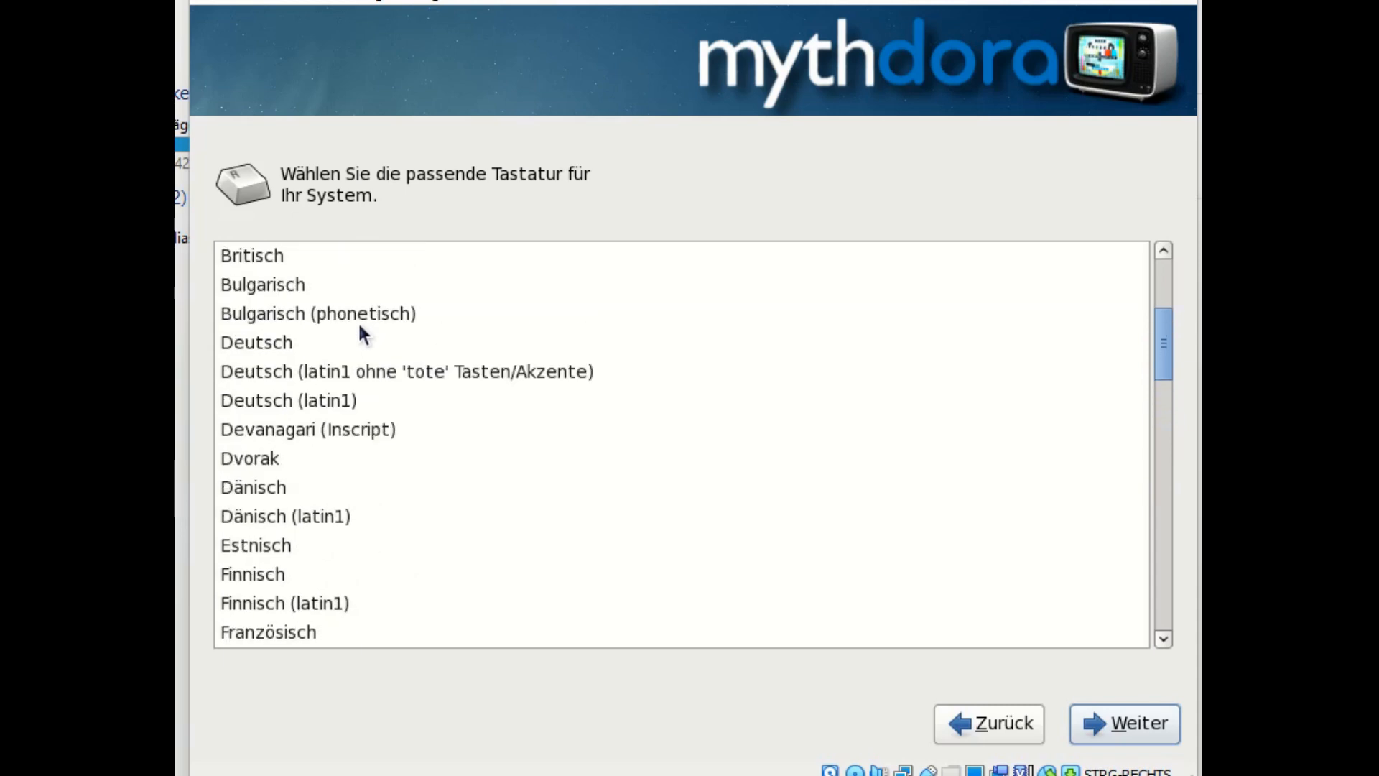
{"action": "left_click", "coordinate": [367, 351]}
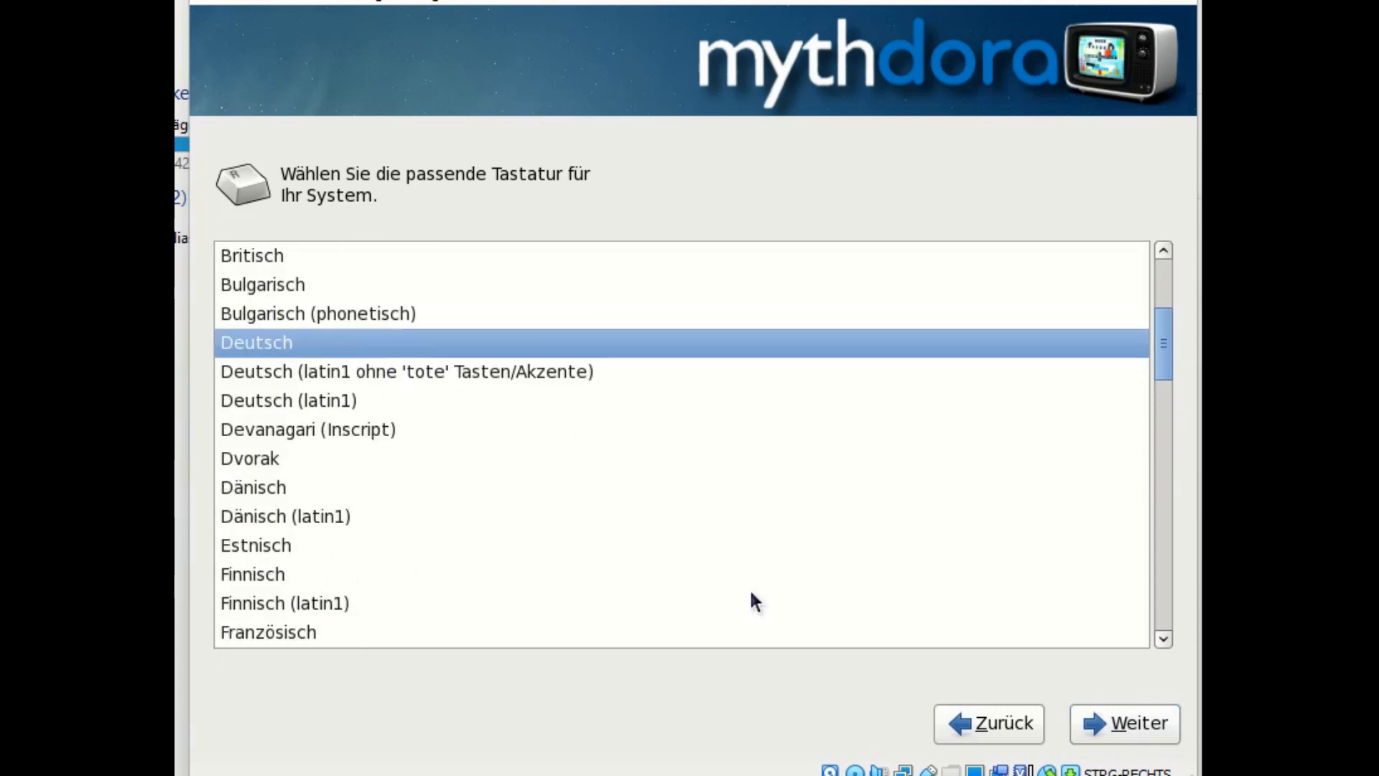
{"action": "left_click", "coordinate": [1122, 724]}
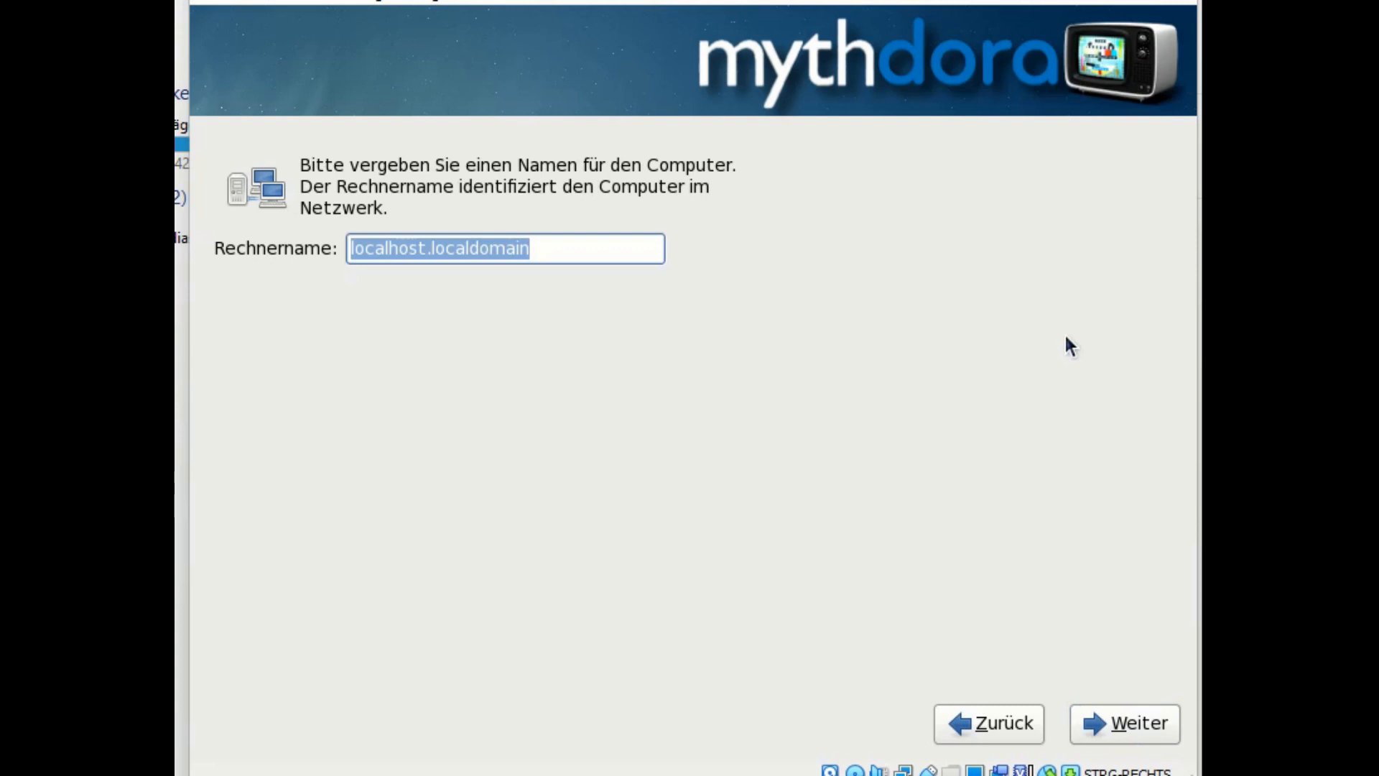
{"action": "left_click", "coordinate": [1123, 725]}
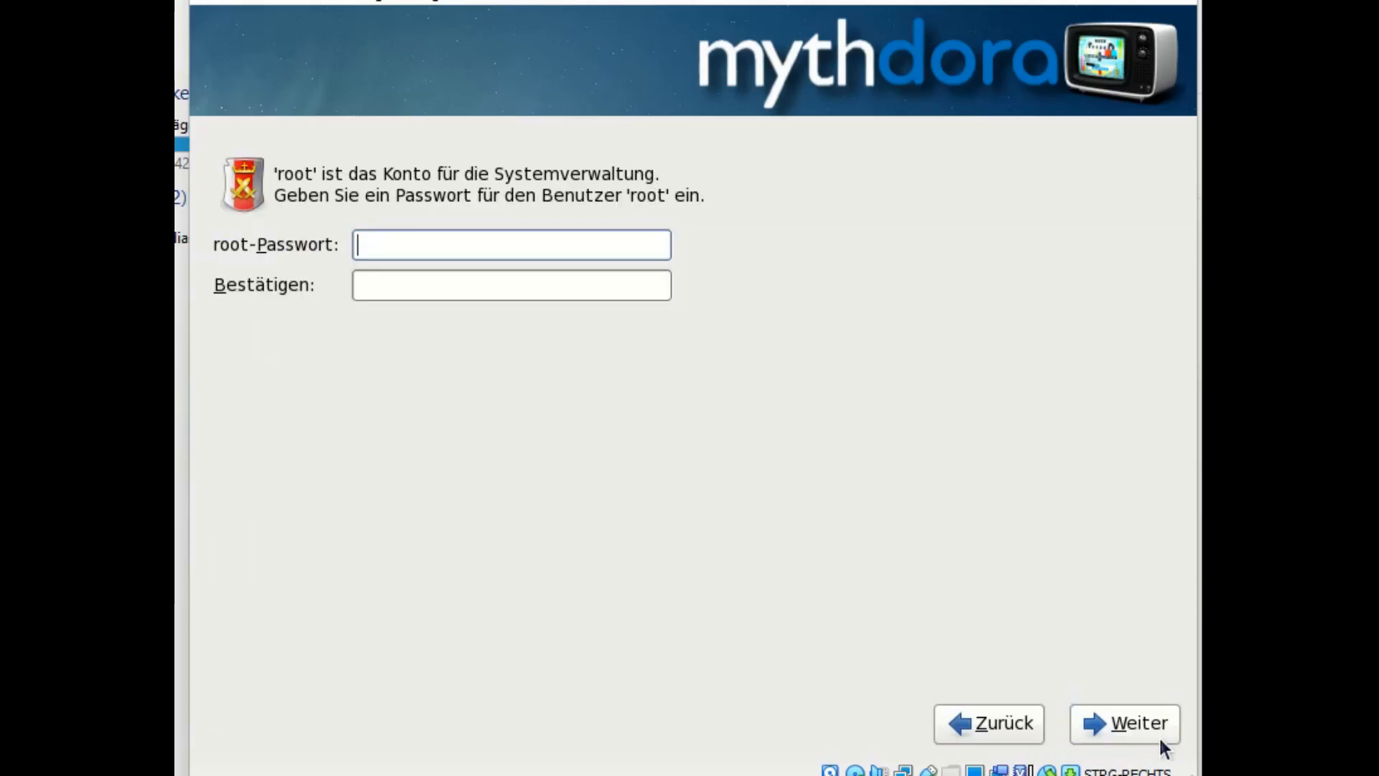
Step: Enter the root password in both fields and accept it despite the weak-password warning
{"action": "type", "text": "12345678"}
{"action": "key", "text": "Tab"}
{"action": "type", "text": "12345678"}
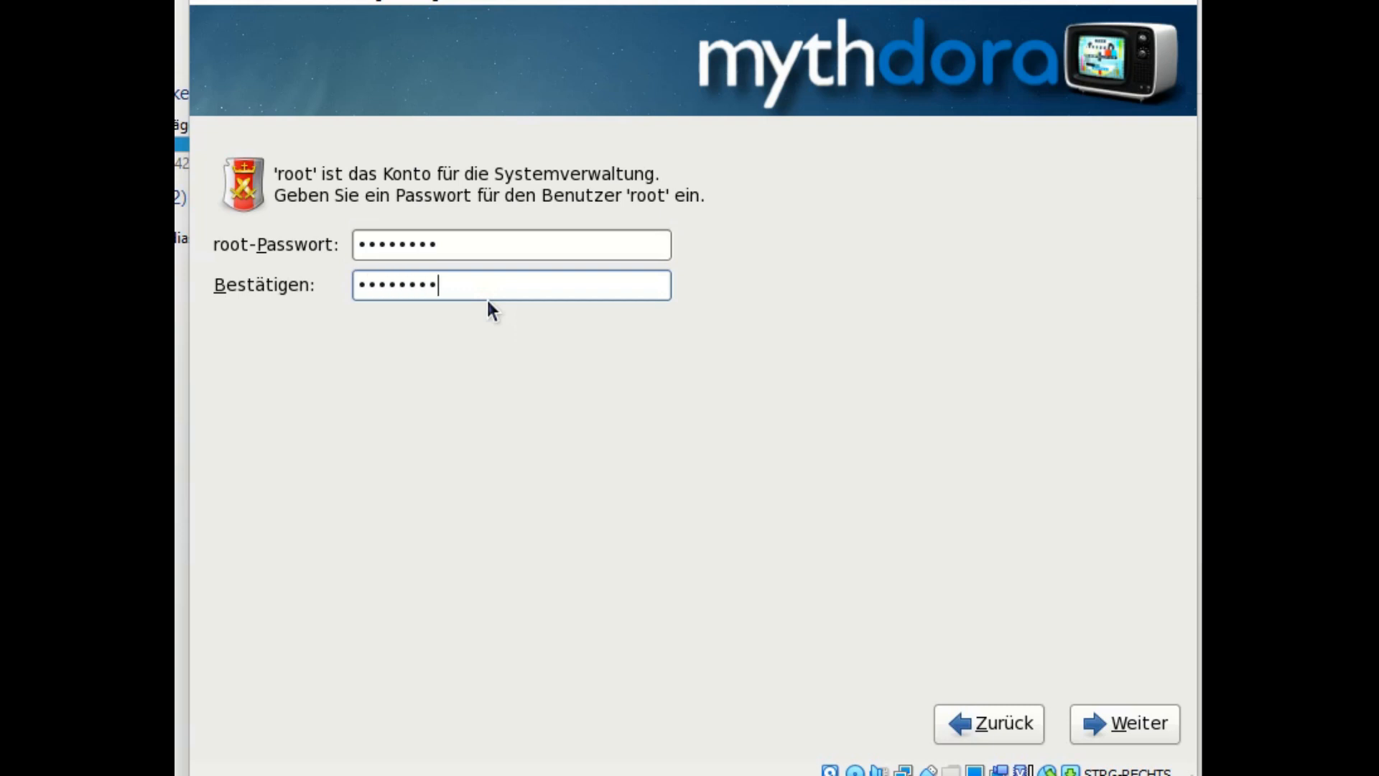
{"action": "left_click", "coordinate": [1124, 723]}
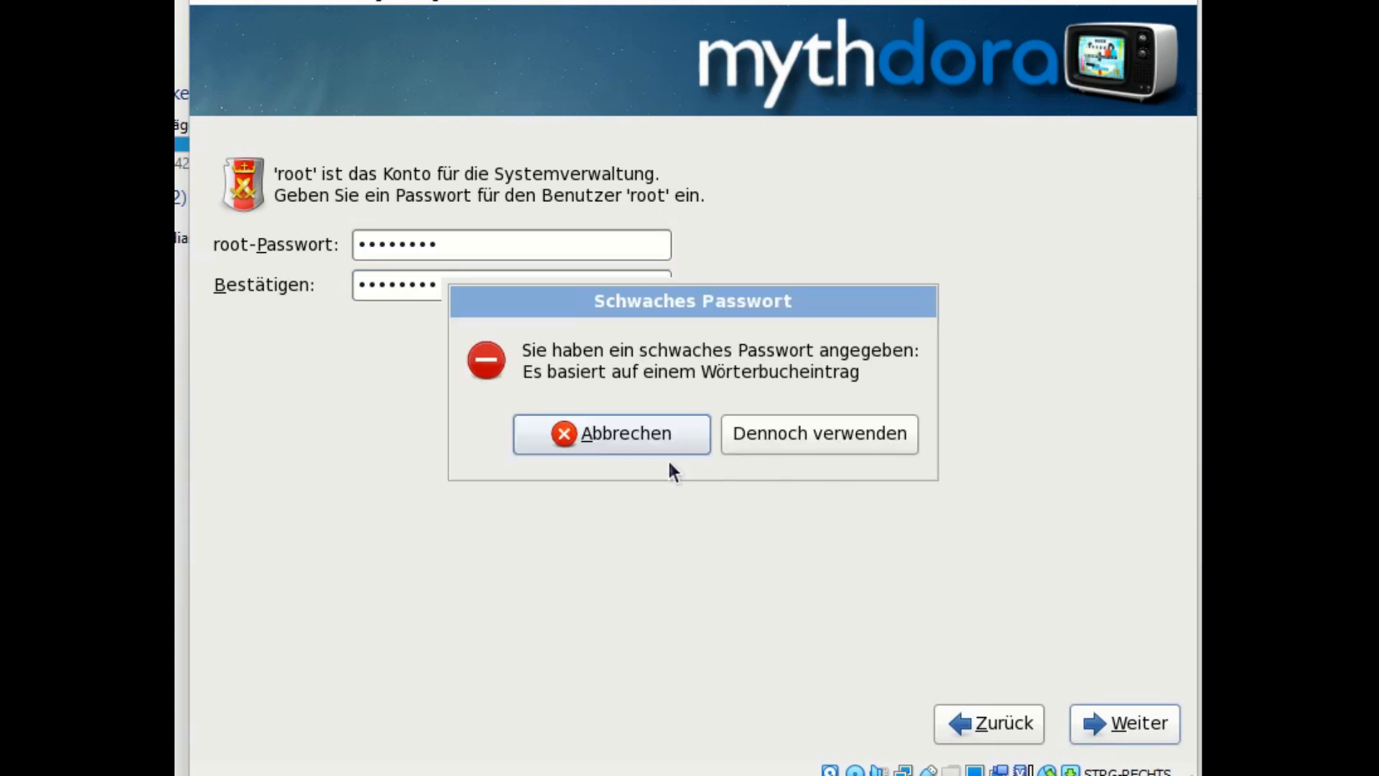
{"action": "left_click", "coordinate": [800, 448]}
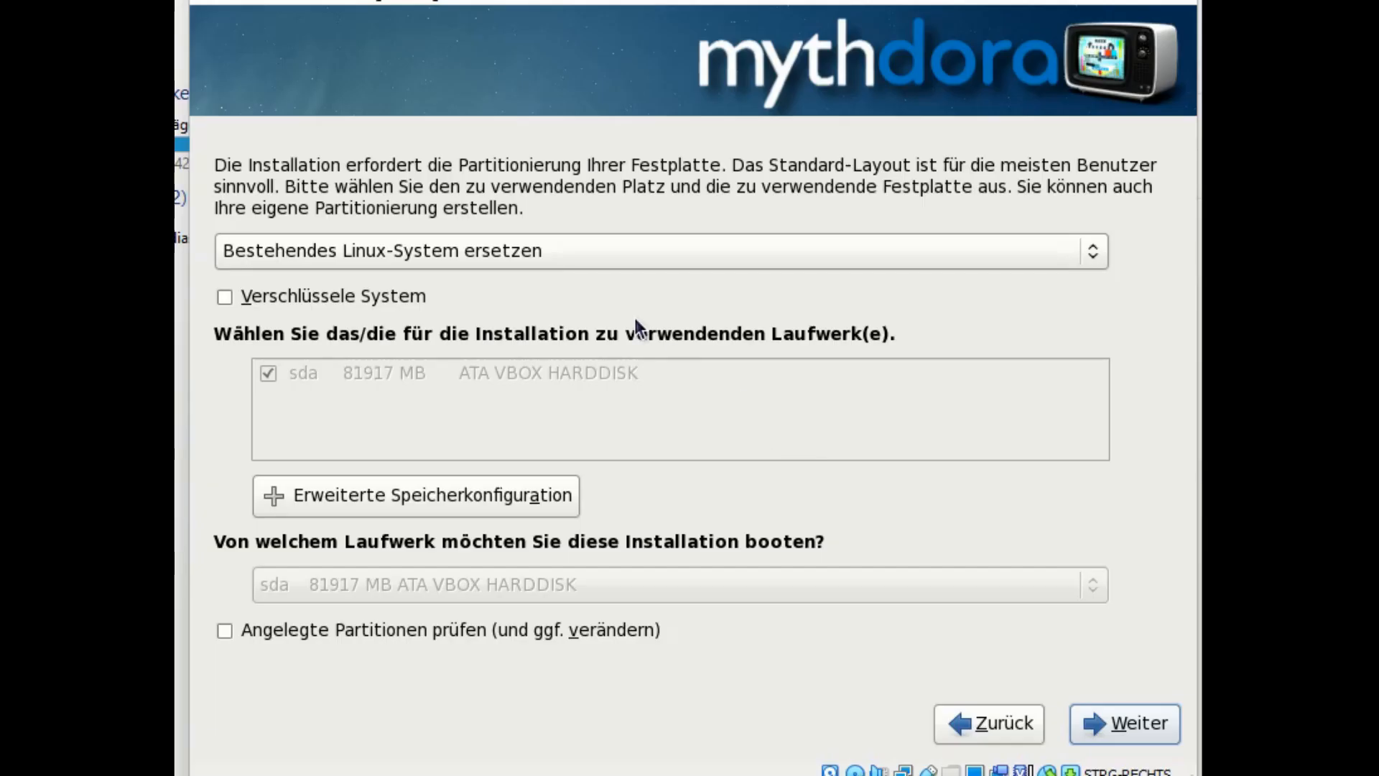
Step: Choose 'Gesamtes Laufwerk verwenden' for the 81917 MB sda disk and write the changes to disk
{"action": "left_click", "coordinate": [540, 266]}
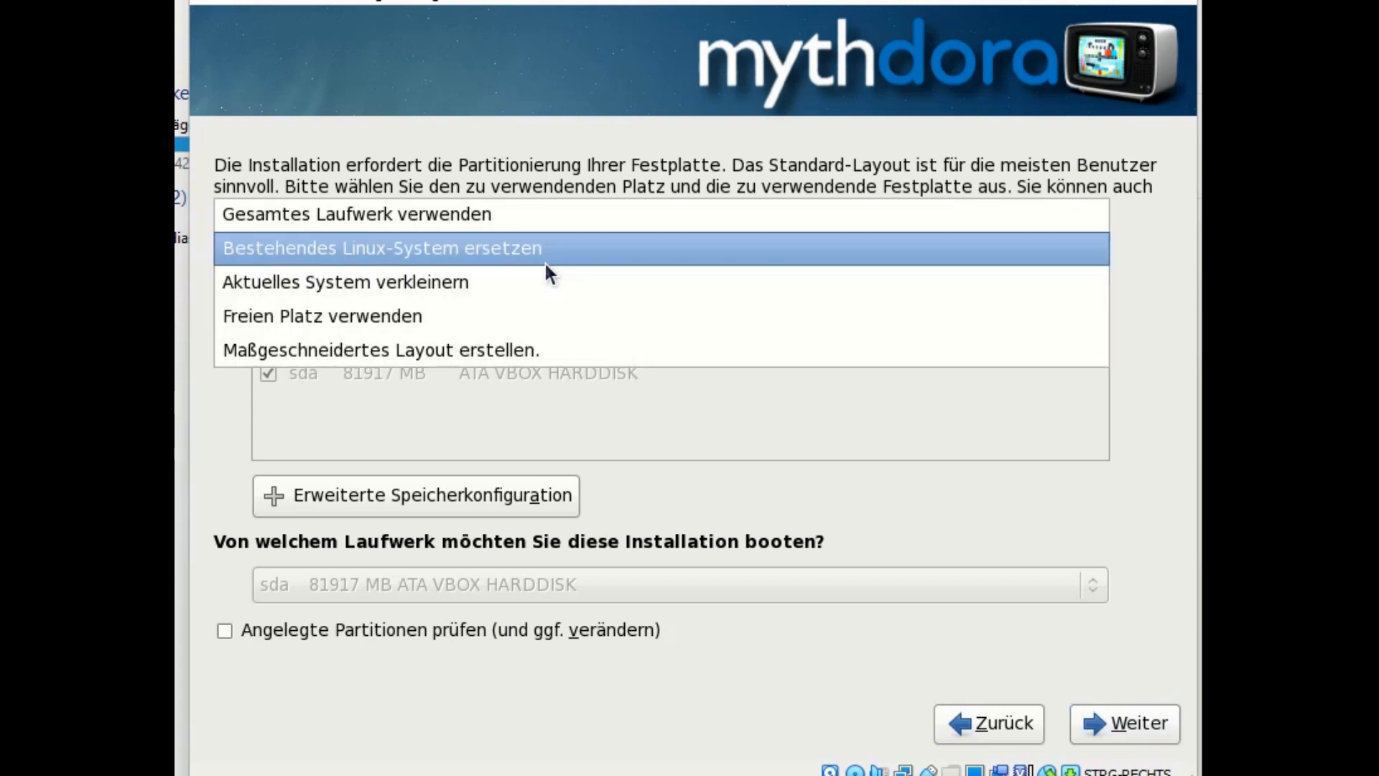
{"action": "left_click", "coordinate": [455, 211]}
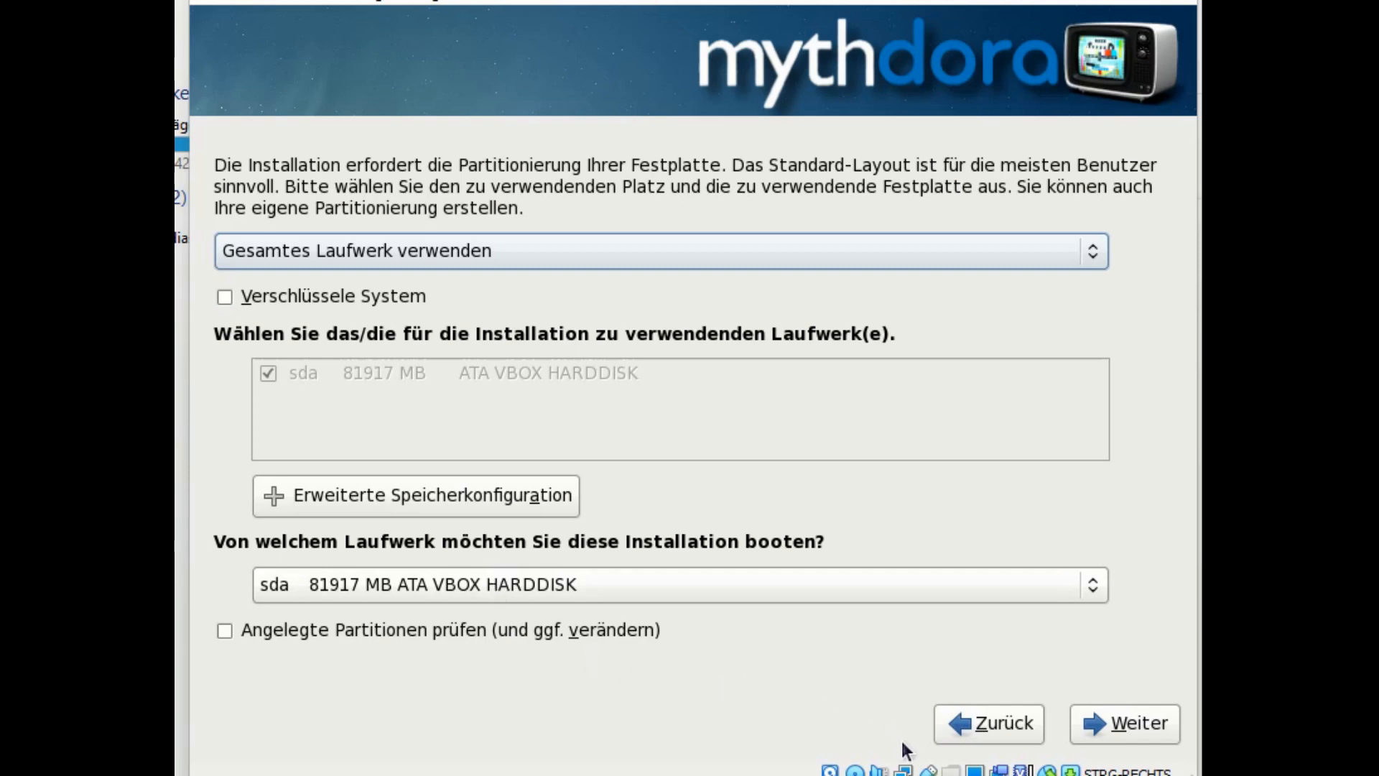
{"action": "left_click", "coordinate": [1090, 722]}
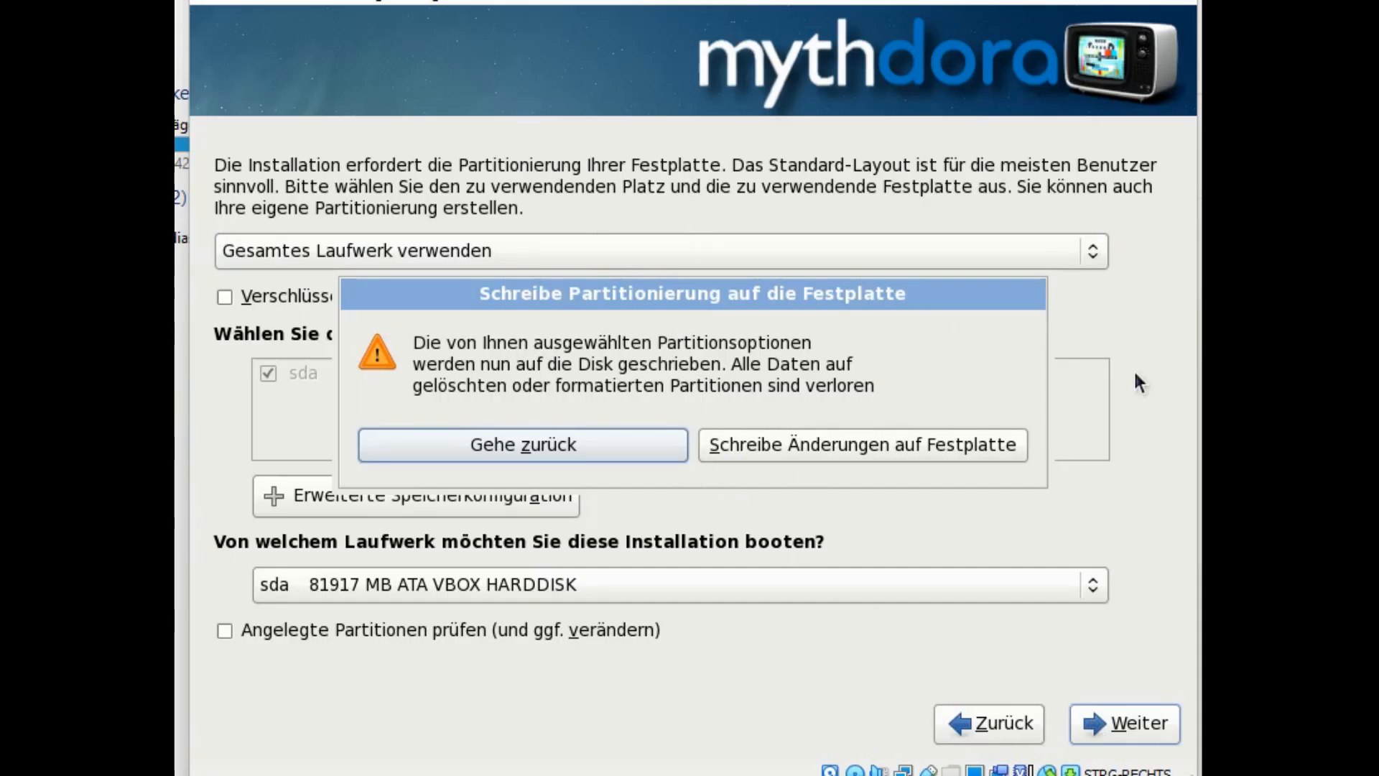
{"action": "left_click", "coordinate": [994, 446]}
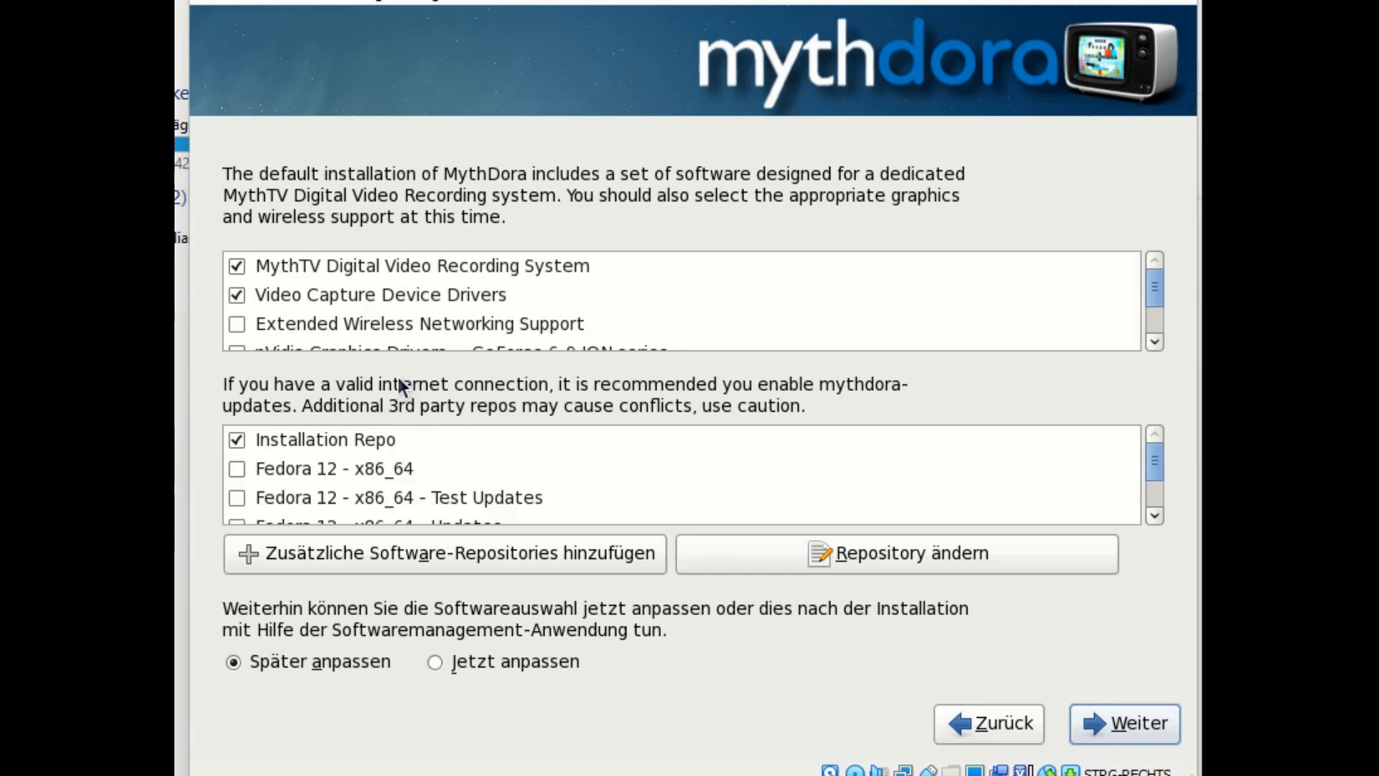
Step: Keep the default MythTV and capture-driver software selection and start the dependency check
{"action": "scroll", "coordinate": [502, 455], "scroll_direction": "down", "scroll_amount": 2}
{"action": "scroll", "coordinate": [658, 472], "scroll_direction": "down", "scroll_amount": 2}
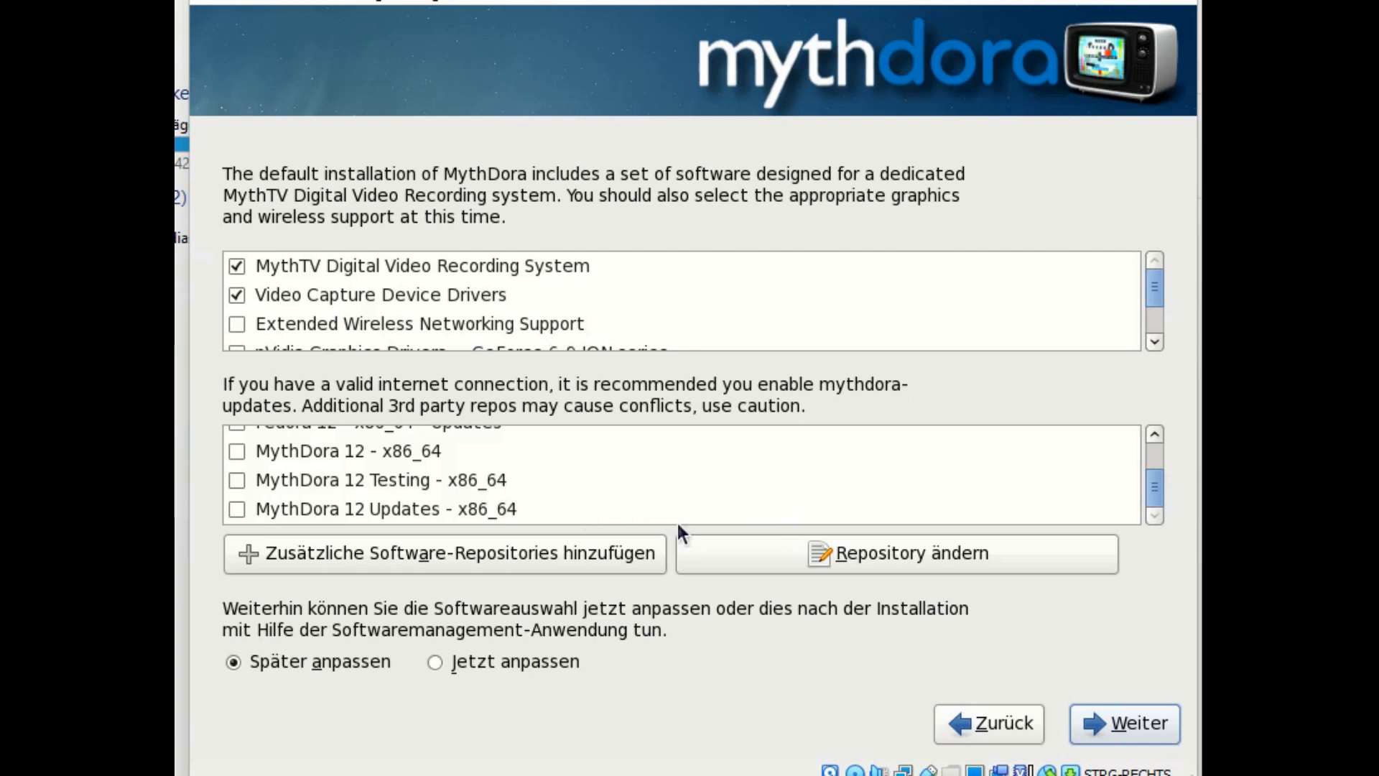
{"action": "scroll", "coordinate": [710, 515], "scroll_direction": "up", "scroll_amount": 4}
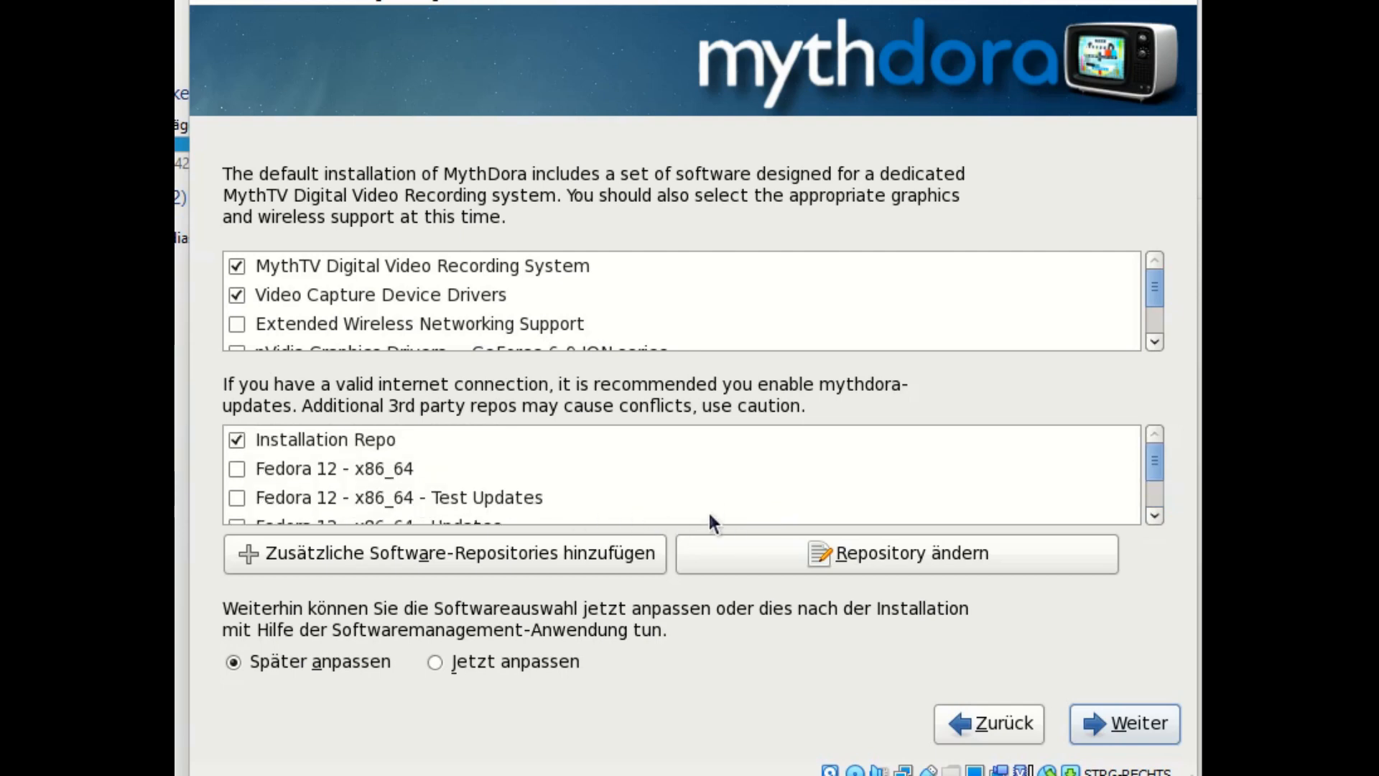
{"action": "left_click", "coordinate": [1075, 721]}
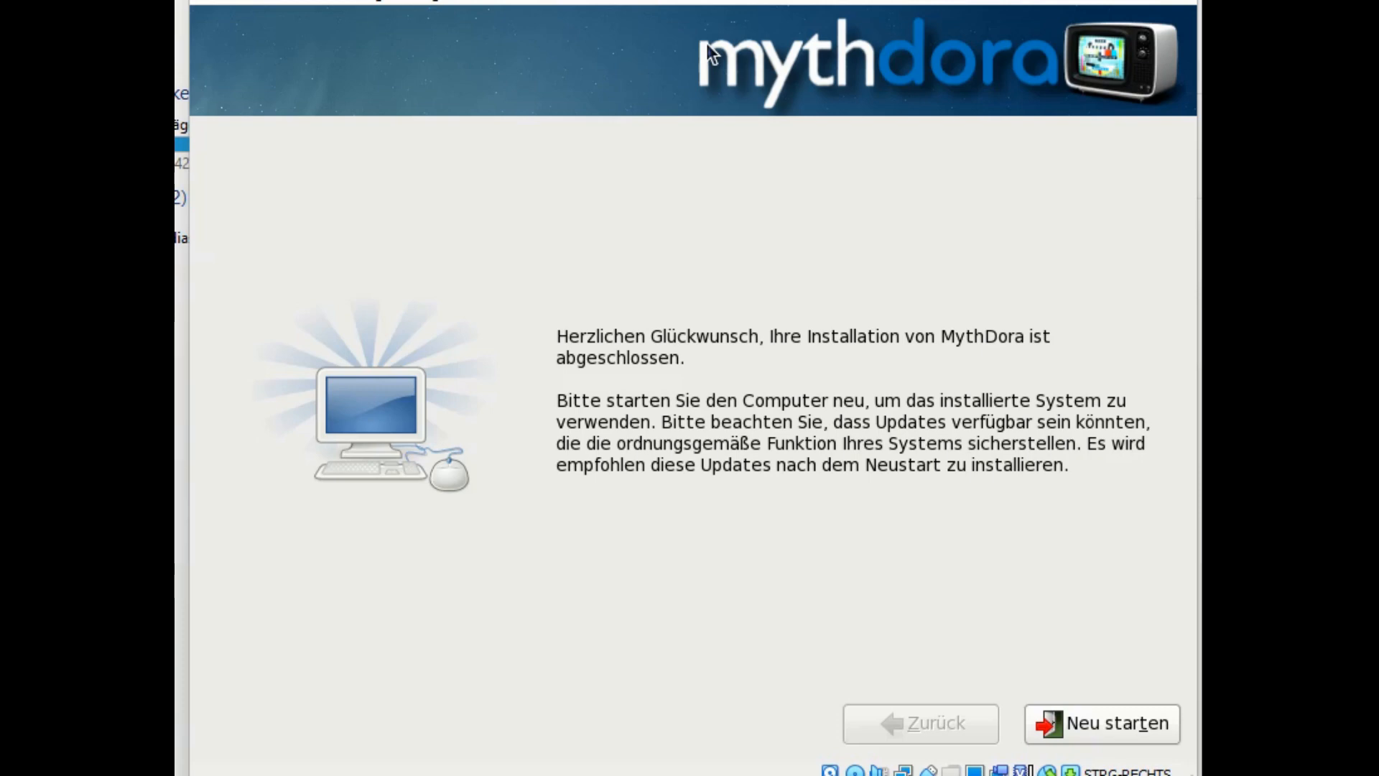
Step: Reboot the VM with 'Neu starten' after the installation completes
{"action": "left_click", "coordinate": [1120, 738]}
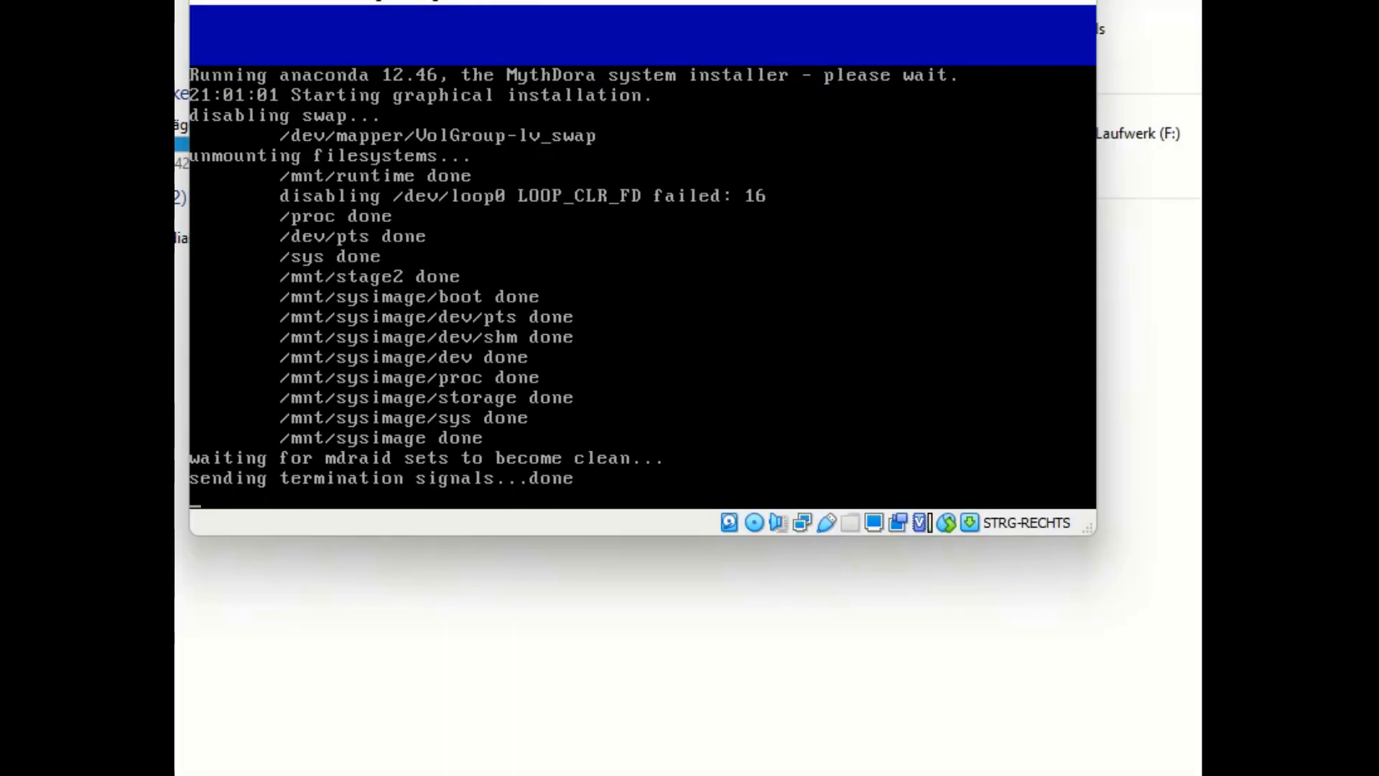